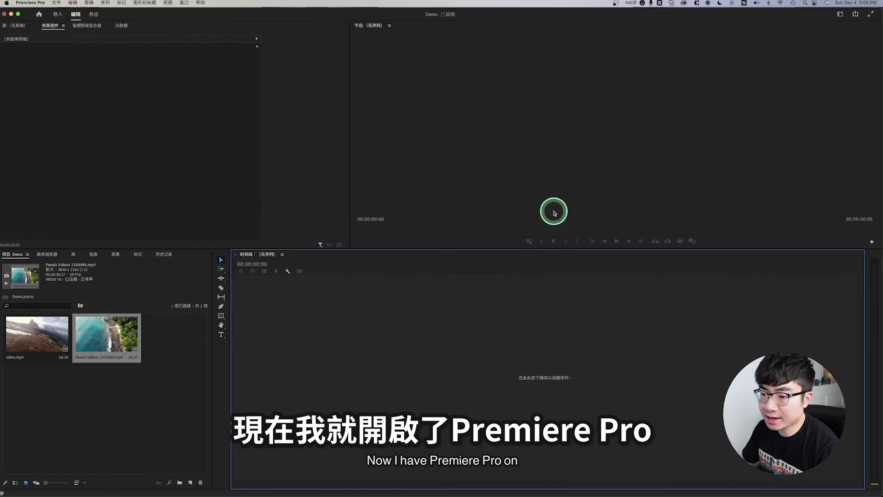
# Create a sequence from video.mp4, preview it, and cut the clip at 00:00:05:00, selecting the leftover.
pyautogui.click(52, 380)
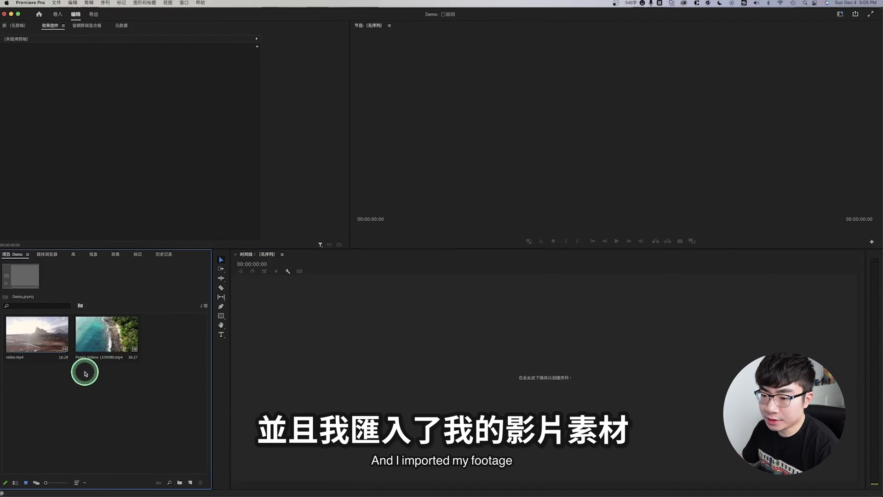
pyautogui.click(46, 340)
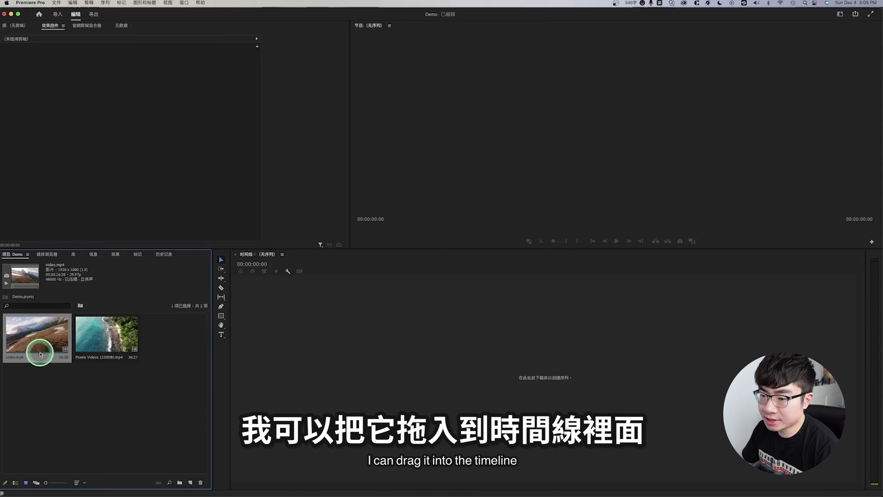
pyautogui.moveTo(73, 339); pyautogui.dragTo(374, 256)
pyautogui.press('space')
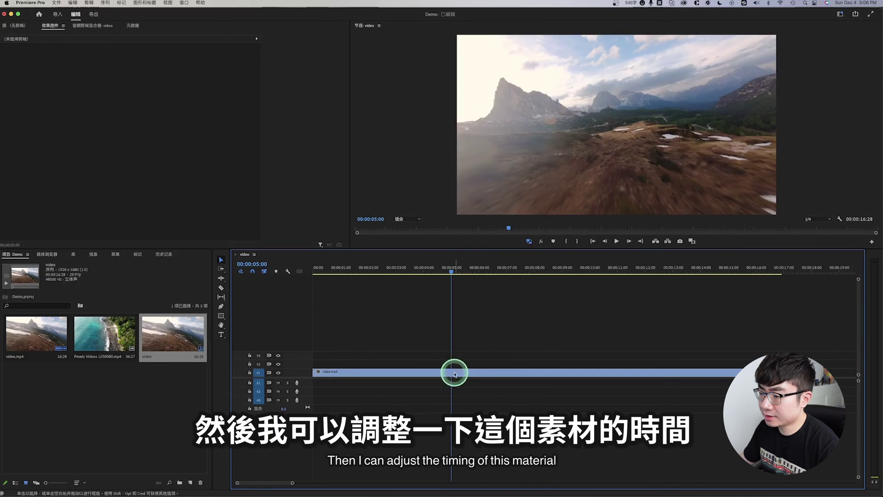
pyautogui.press('super+k')
pyautogui.click(480, 374)
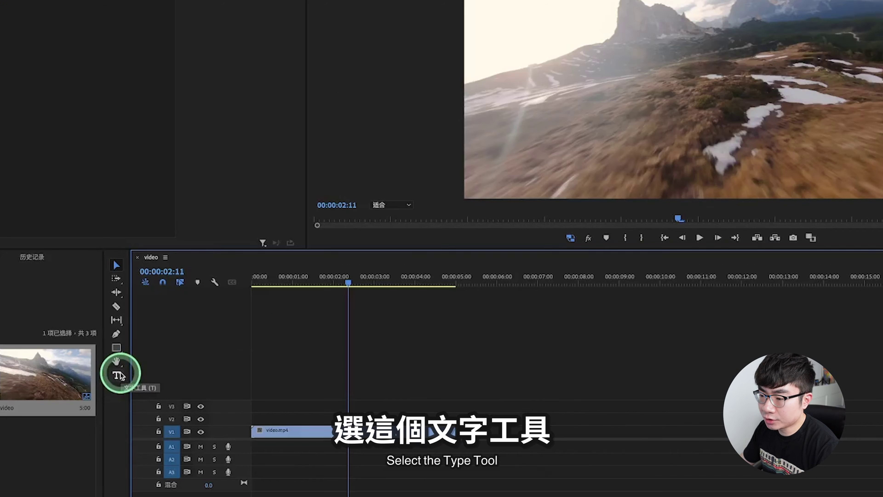
# Add a NATURE text title over the mountain shot with the Type Tool.
pyautogui.click(117, 375)
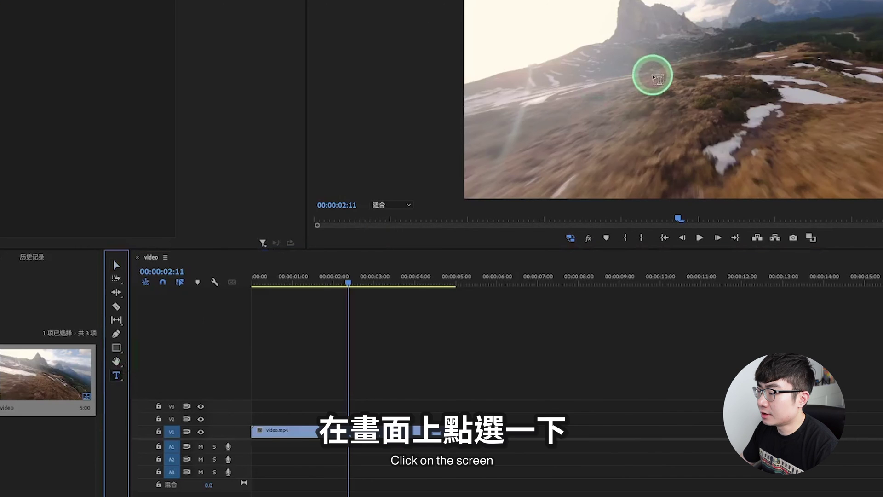
pyautogui.click(652, 71)
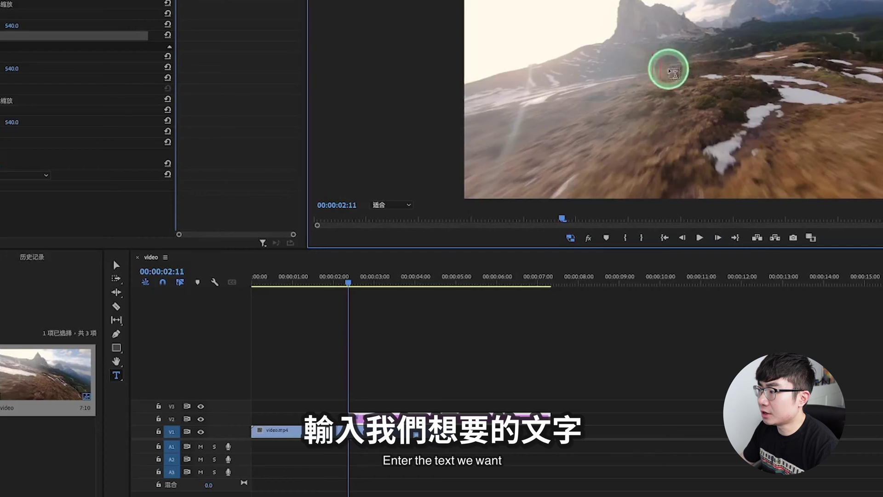
pyautogui.write('NATURE')
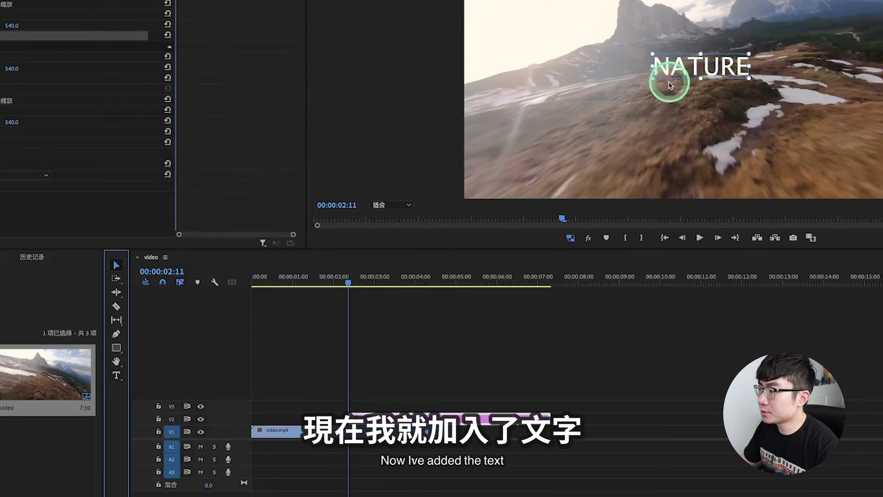
pyautogui.press('Escape')
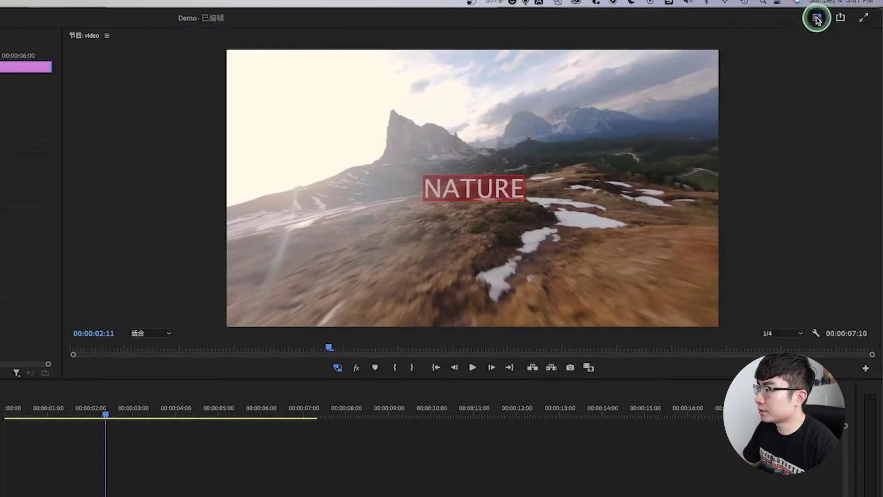
pyautogui.click(817, 20)
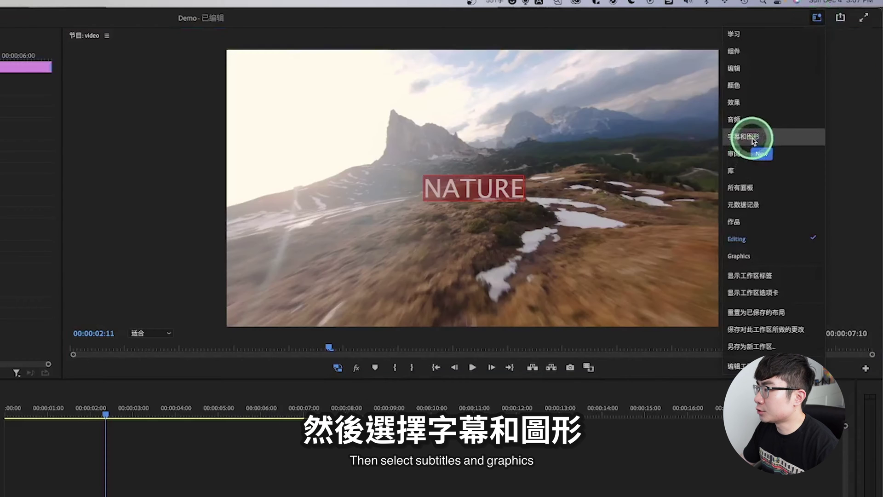
# In the Captions and Graphics workspace, set the NATURE title's font to Bebas Neue Bold.
pyautogui.click(752, 138)
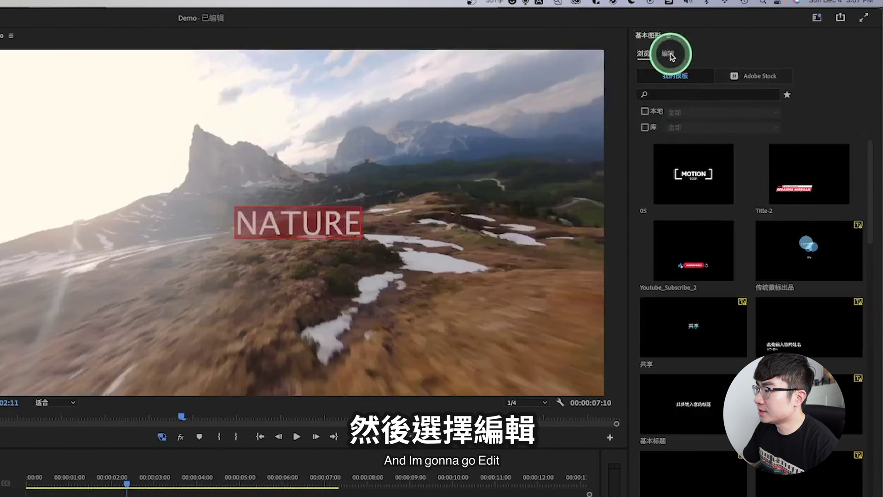
pyautogui.click(670, 54)
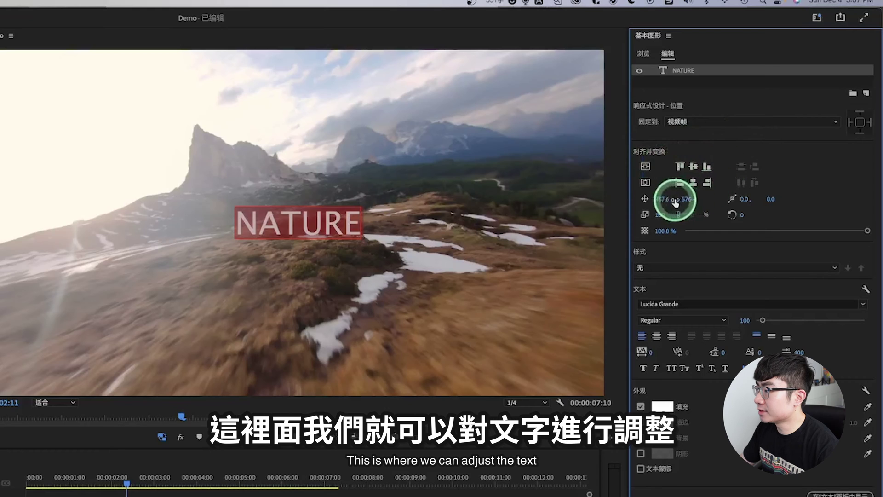
pyautogui.click(657, 304)
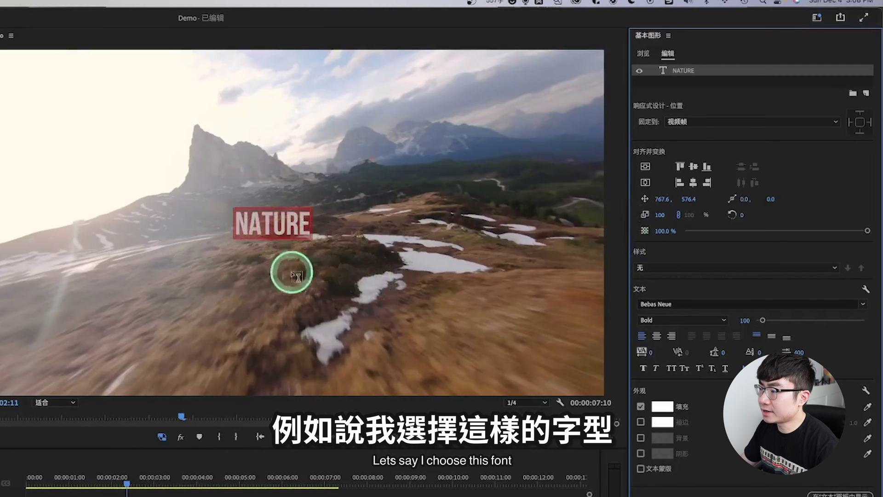
# Enlarge NATURE to size 555 and centre it vertically and horizontally in the frame.
pyautogui.moveTo(763, 320); pyautogui.dragTo(789, 320)
pyautogui.click(694, 167)
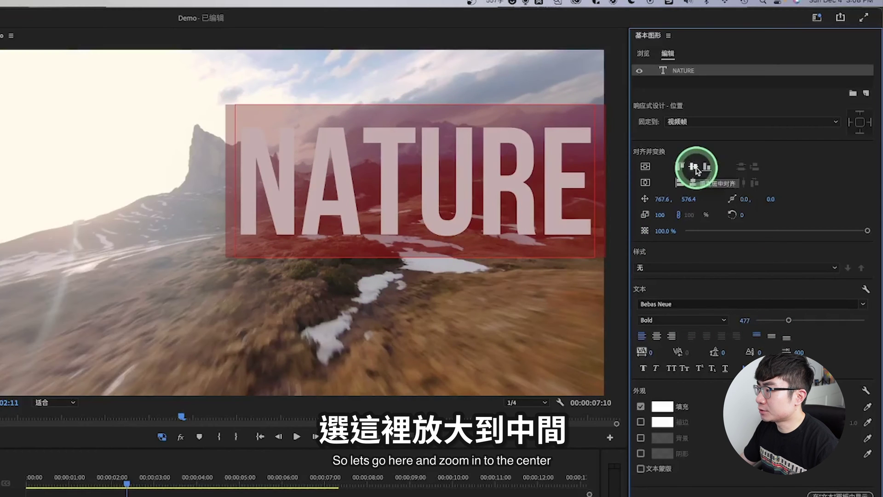
pyautogui.click(693, 183)
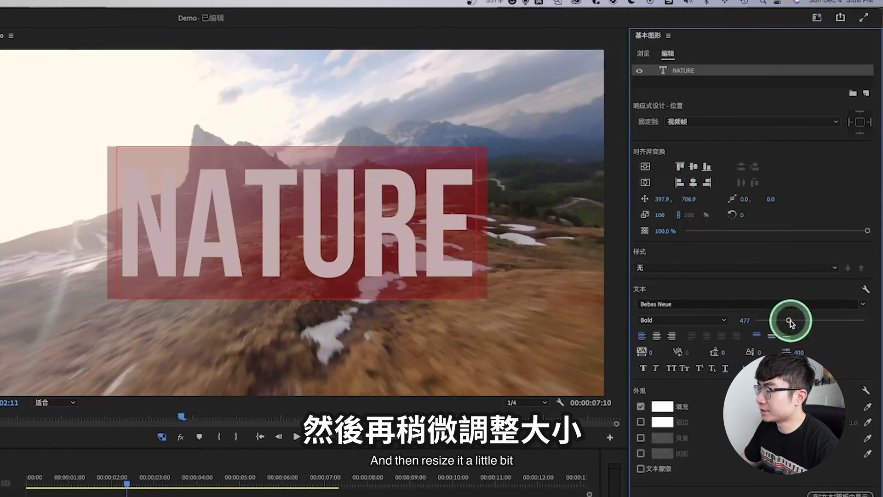
pyautogui.moveTo(790, 322); pyautogui.dragTo(794, 320)
pyautogui.click(693, 168)
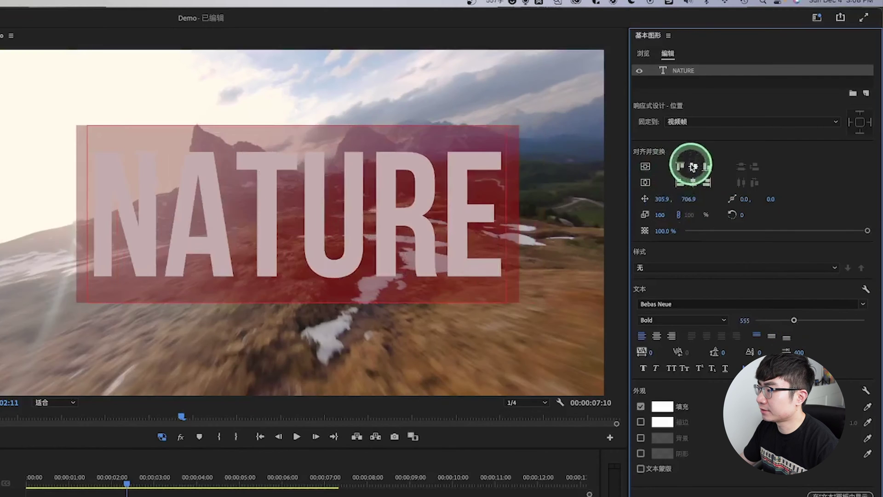
pyautogui.click(317, 286)
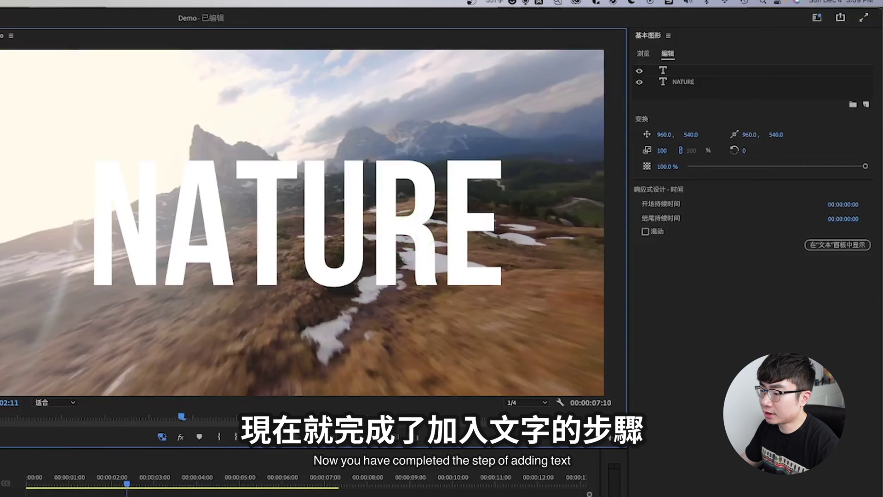
# Return to the Editing workspace and align the NATURE clip to start at 00:00 and end with video.mp4.
pyautogui.click(817, 17)
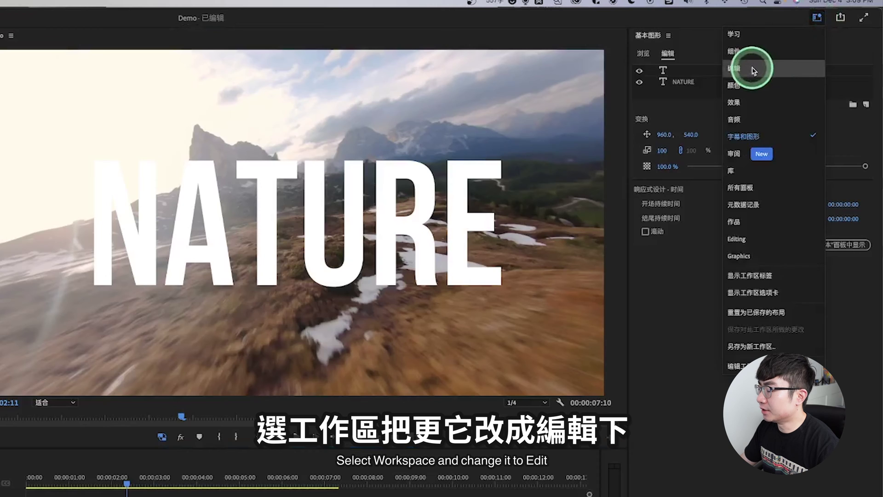
pyautogui.click(752, 69)
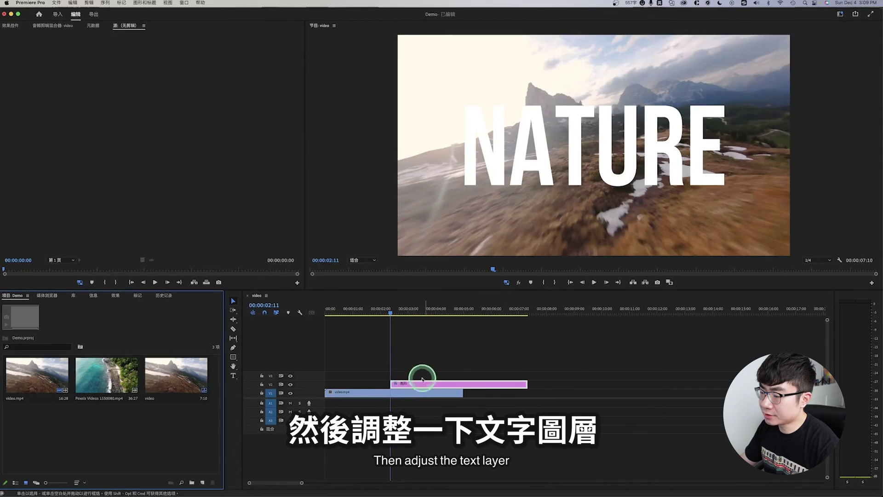
pyautogui.moveTo(418, 387); pyautogui.dragTo(352, 387)
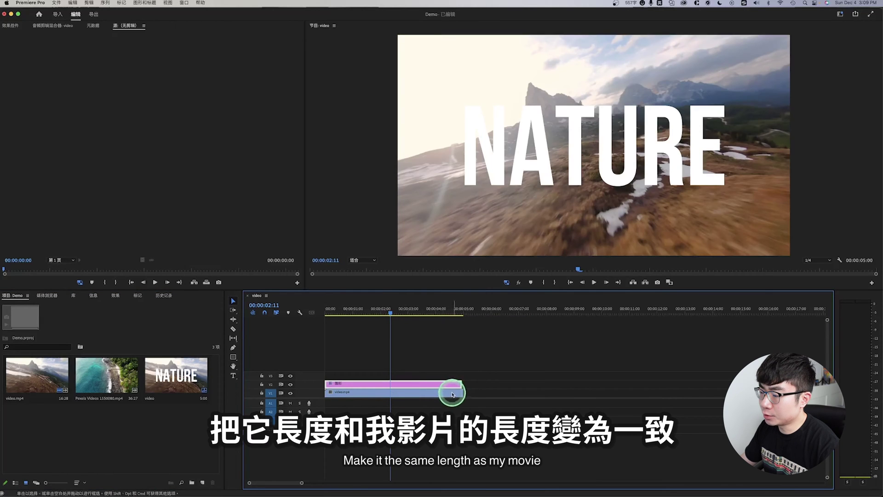
pyautogui.moveTo(452, 394); pyautogui.dragTo(463, 396)
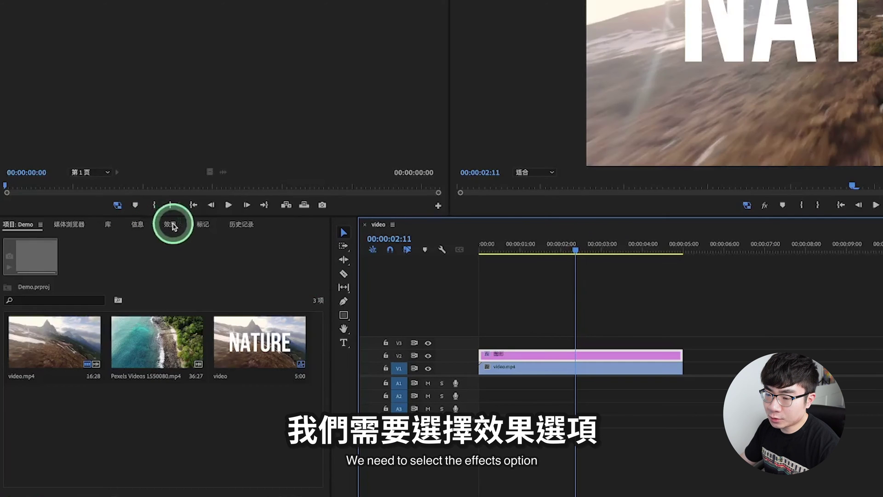
# Search the effects for 键控 and apply Track Matte Key (轨道遮罩键) to video.mp4.
pyautogui.click(172, 224)
pyautogui.click(69, 238)
pyautogui.write('键控')
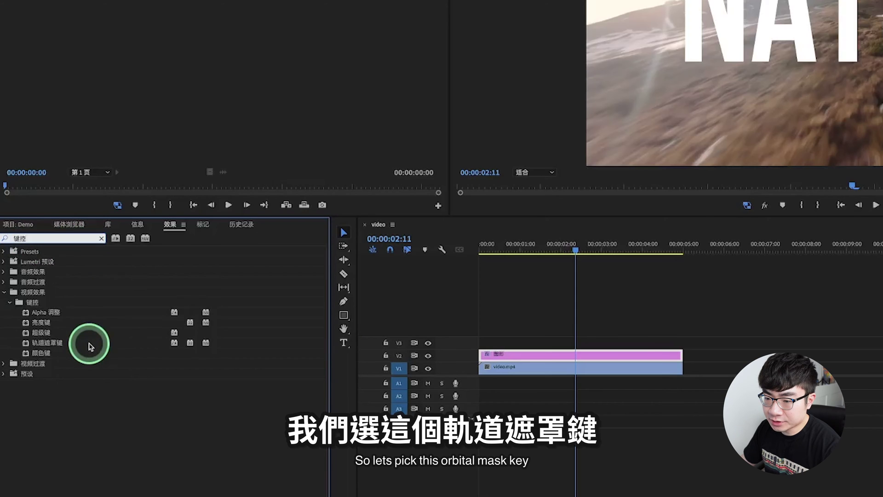
pyautogui.moveTo(90, 346); pyautogui.dragTo(346, 337)
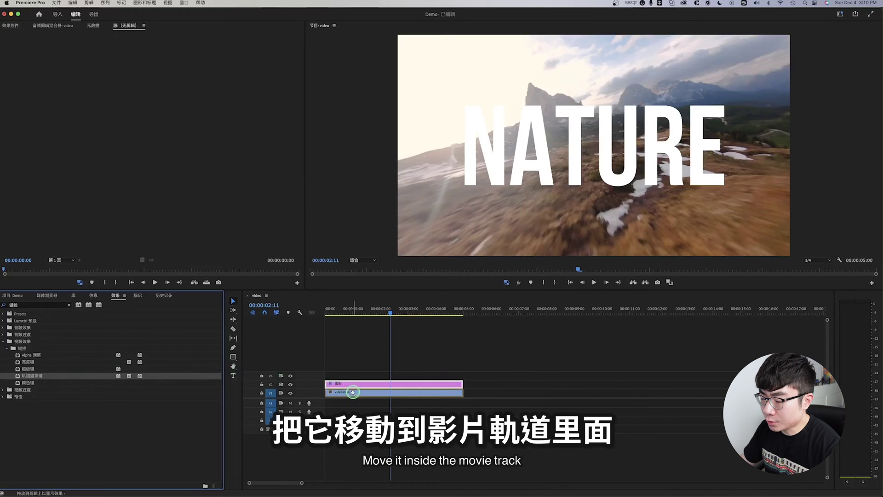
pyautogui.click(12, 26)
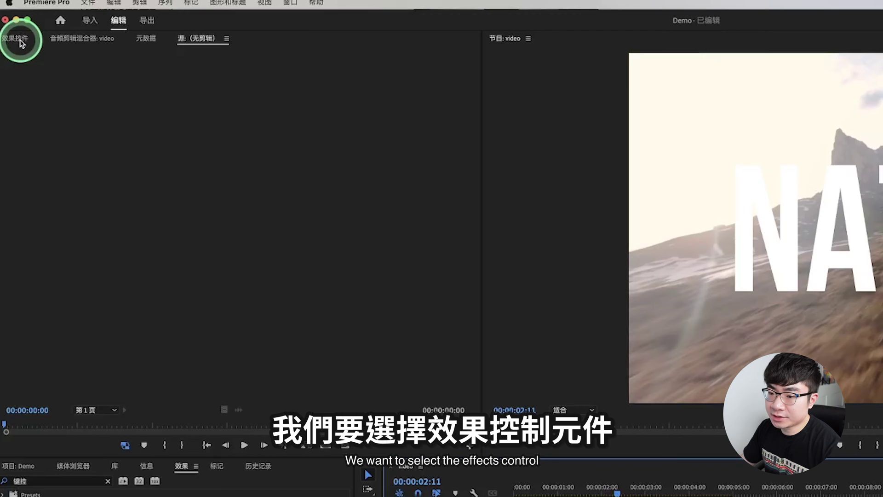
# Set the Track Matte Key's Matte to Video 2 in Effect Controls.
pyautogui.click(95, 233)
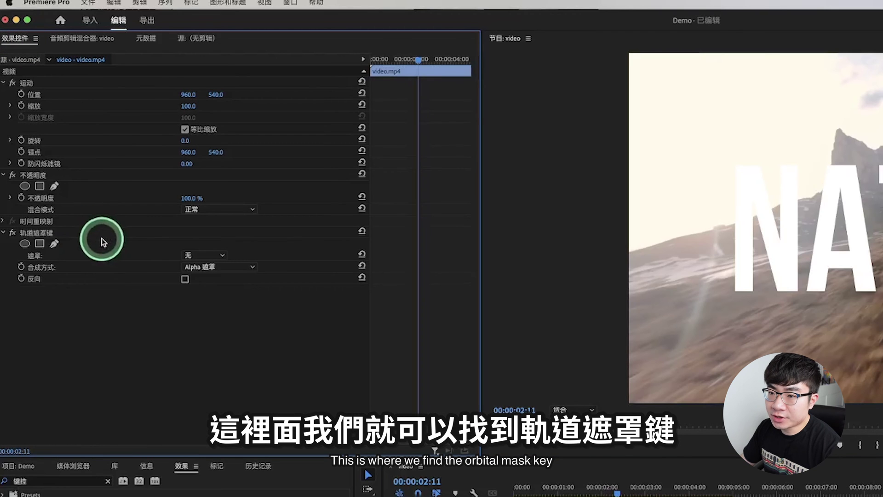
pyautogui.click(205, 254)
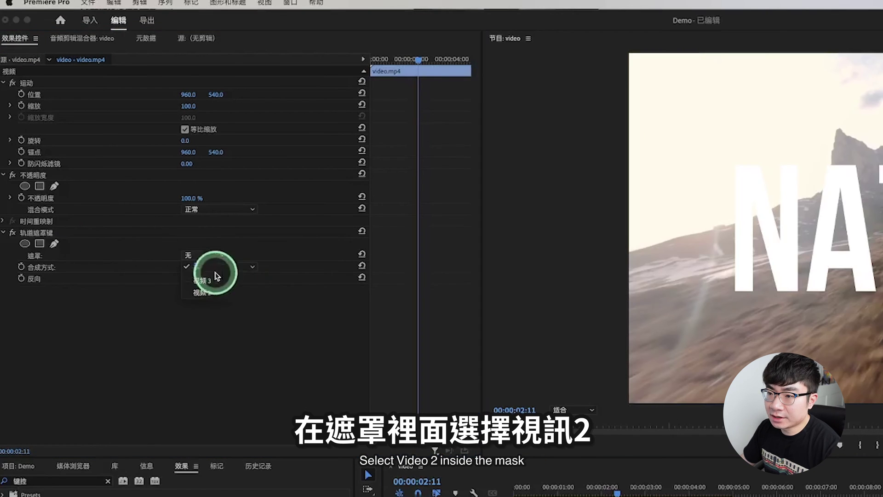
pyautogui.click(213, 293)
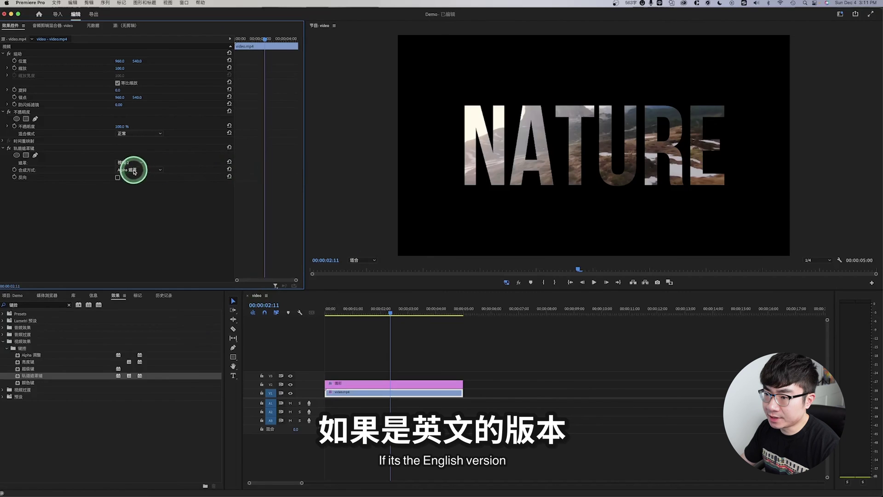
pyautogui.click(52, 312)
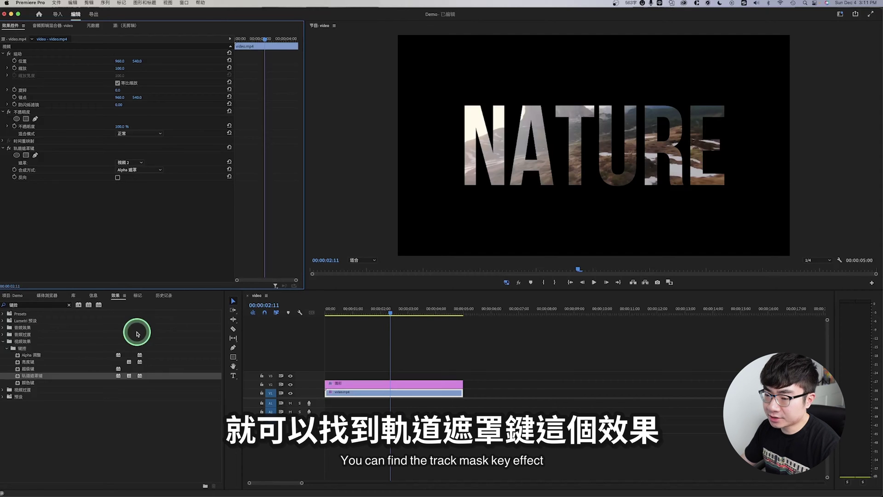
pyautogui.click(445, 342)
pyautogui.press('Home')
pyautogui.press('space')
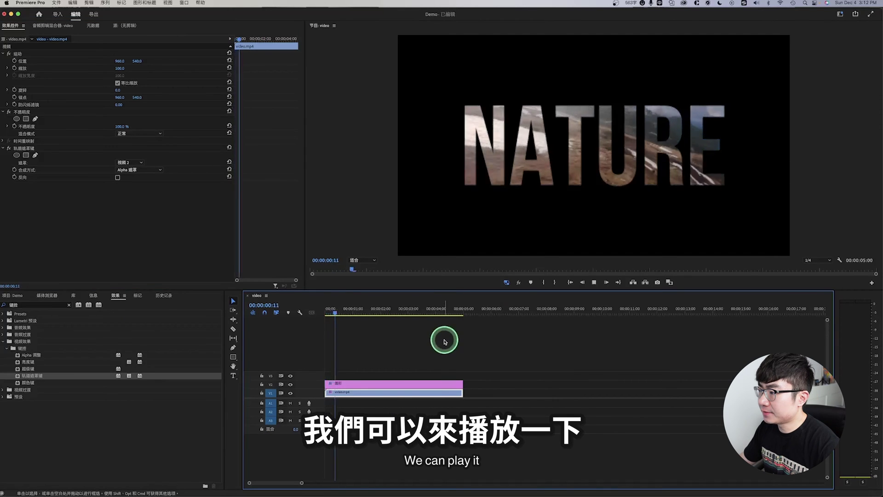
pyautogui.press('space')
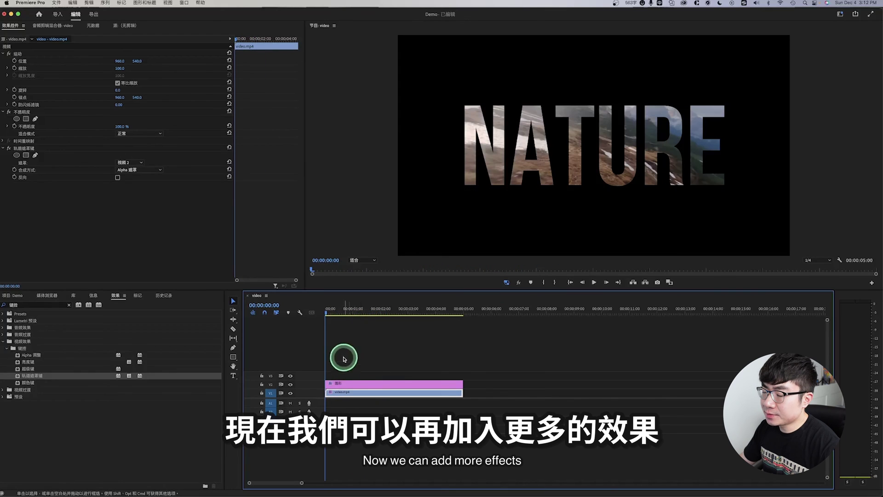
pyautogui.click(361, 383)
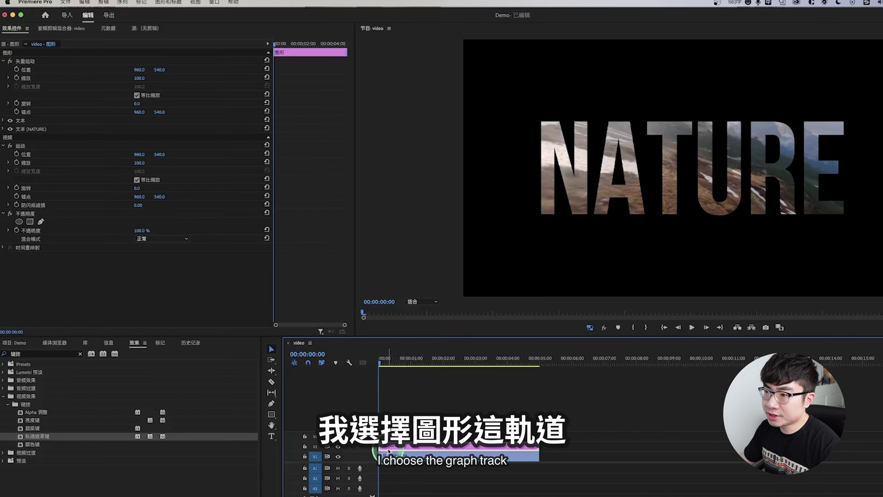
# Keyframe NATURE's scale at 283 at the start and back to 100 at 00:00:01:25.
pyautogui.click(124, 85)
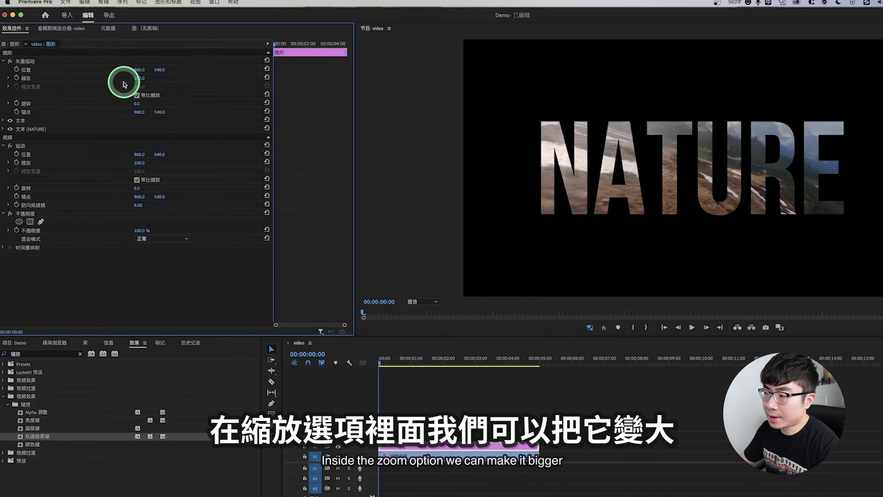
pyautogui.moveTo(138, 78); pyautogui.dragTo(523, 121)
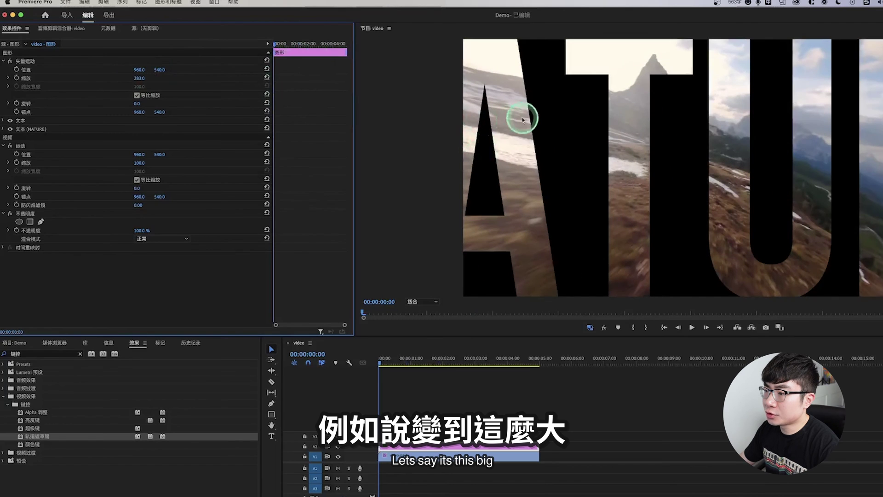
pyautogui.click(17, 78)
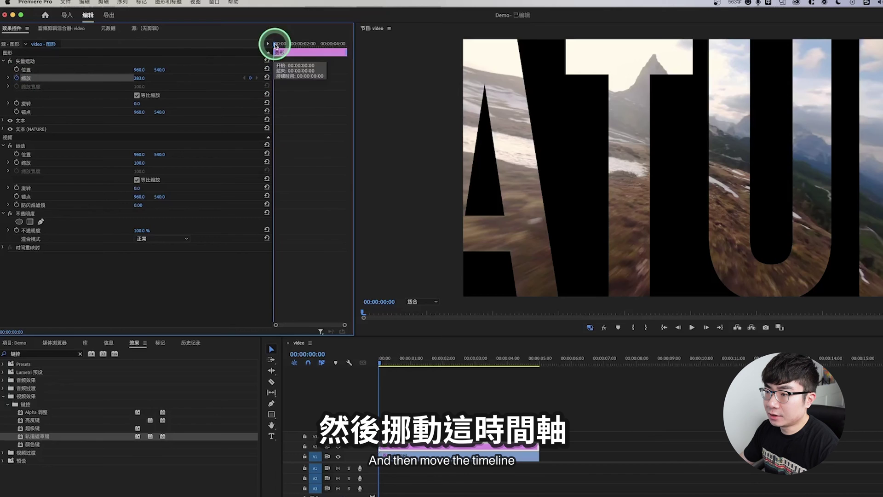
pyautogui.moveTo(275, 45); pyautogui.dragTo(298, 92)
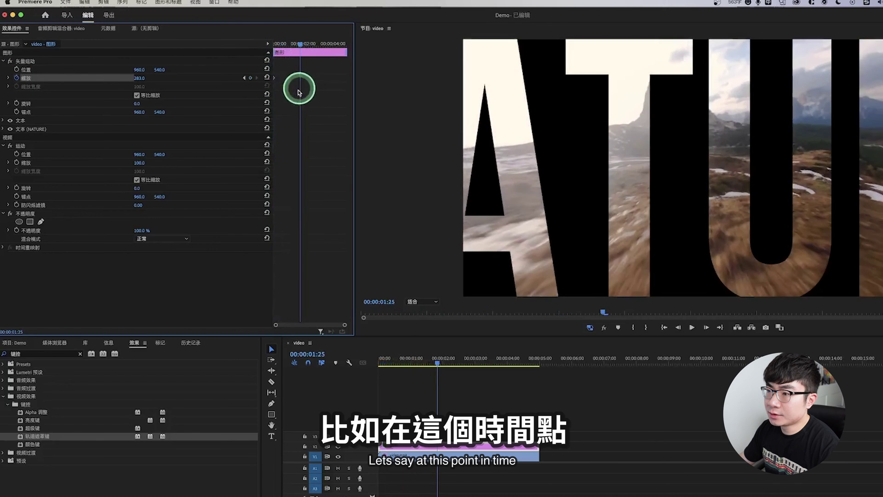
pyautogui.click(267, 78)
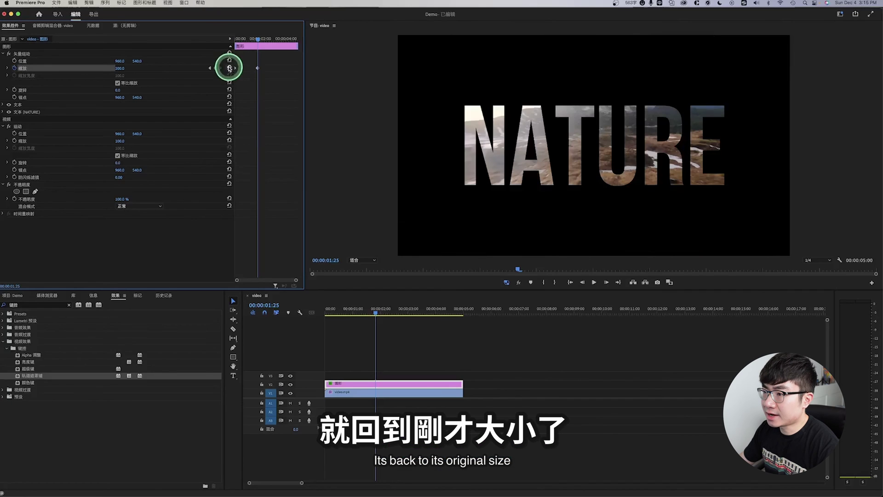
# Preview the scale-down from the start, then bring up the end keyframe's interpolation options.
pyautogui.click(257, 69)
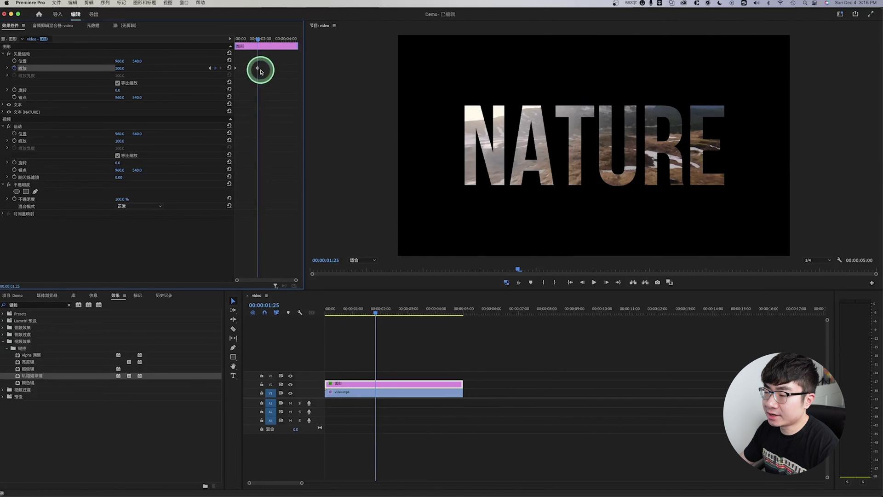
pyautogui.click(333, 78)
pyautogui.press('Home')
pyautogui.press('space')
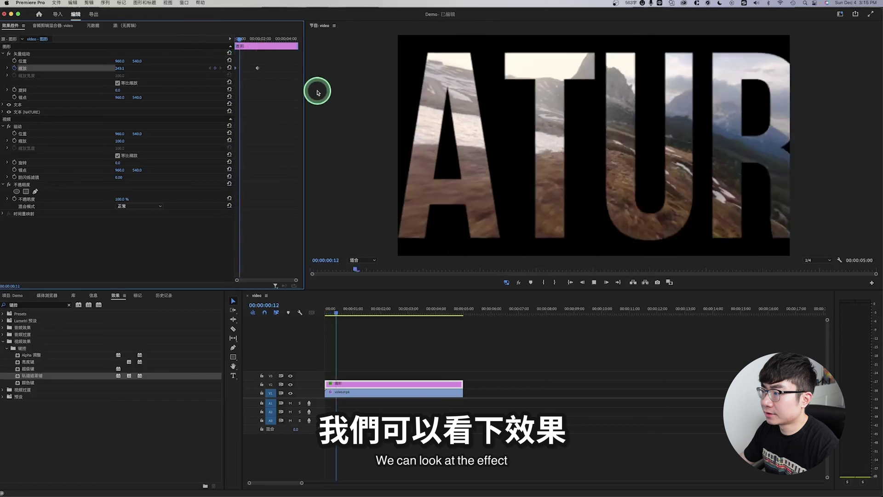
pyautogui.press('space')
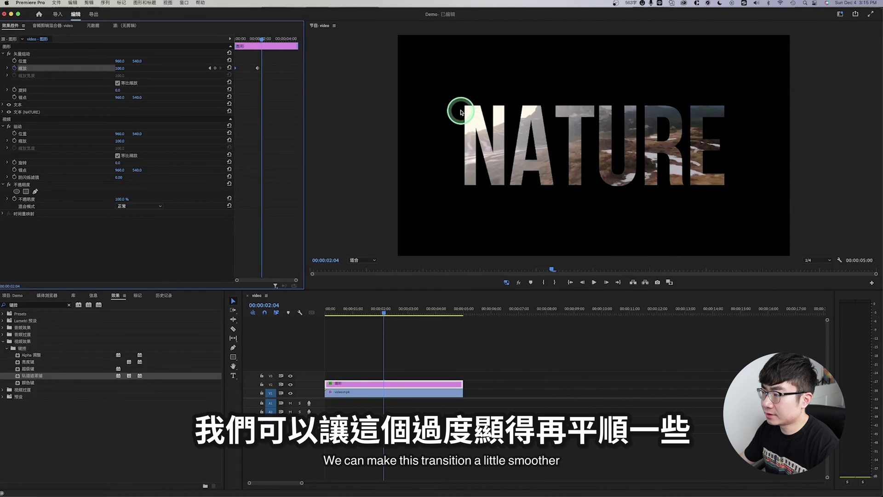
pyautogui.click(258, 38)
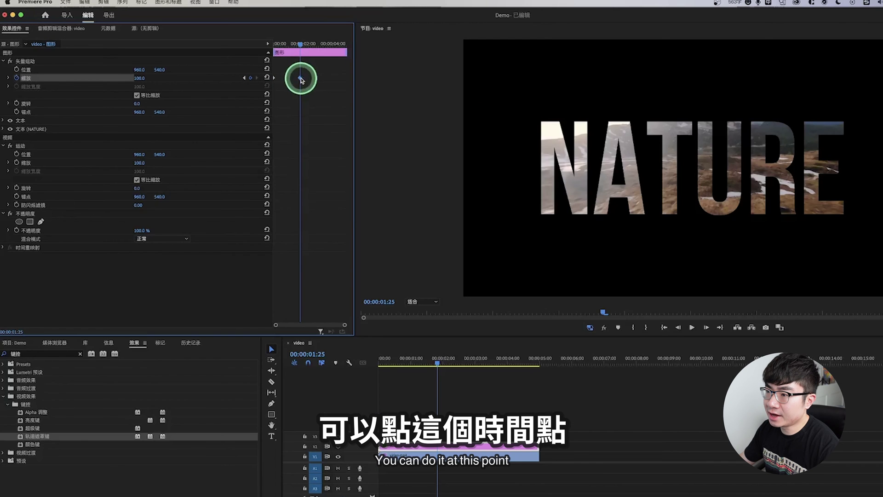
pyautogui.rightClick(301, 81)
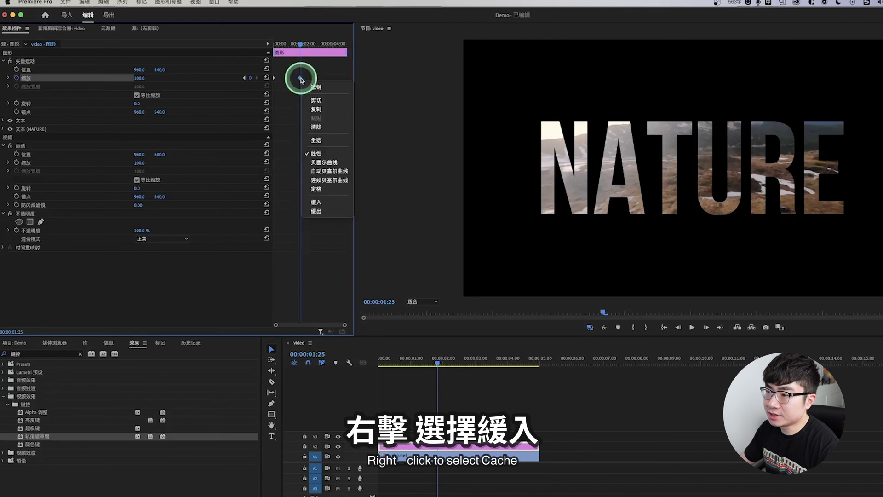
# Apply Ease In to the end scale keyframe and preview the animation through to the clip's end.
pyautogui.click(317, 202)
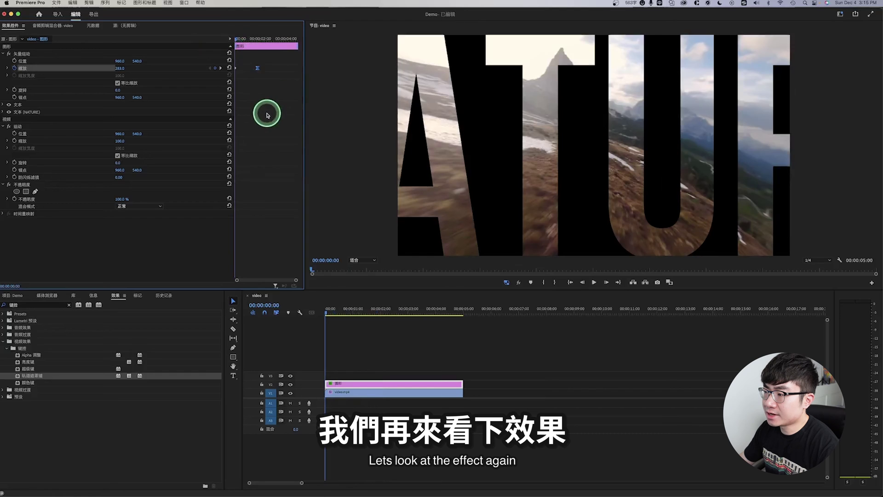
pyautogui.press('space')
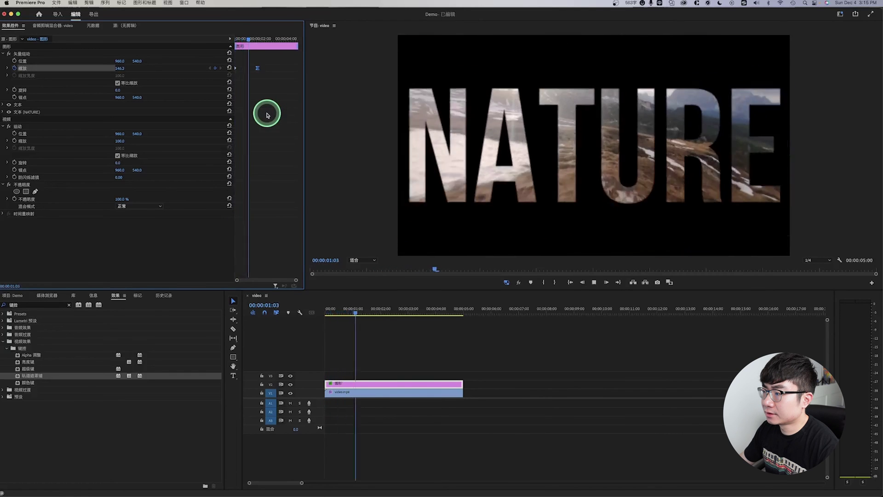
pyautogui.press('space')
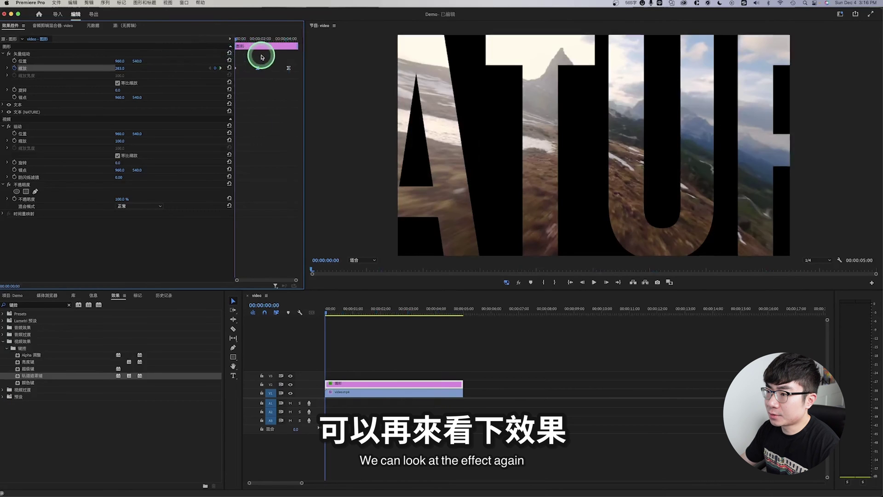
pyautogui.press('space')
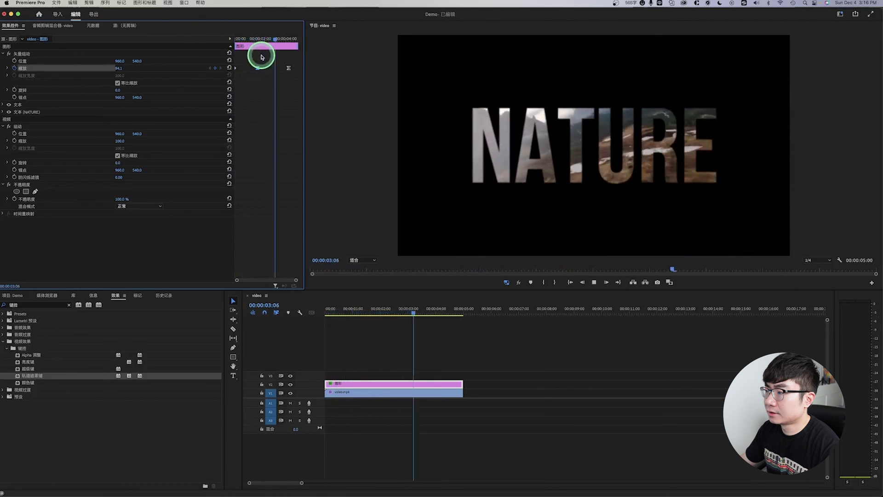
pyautogui.click(443, 319)
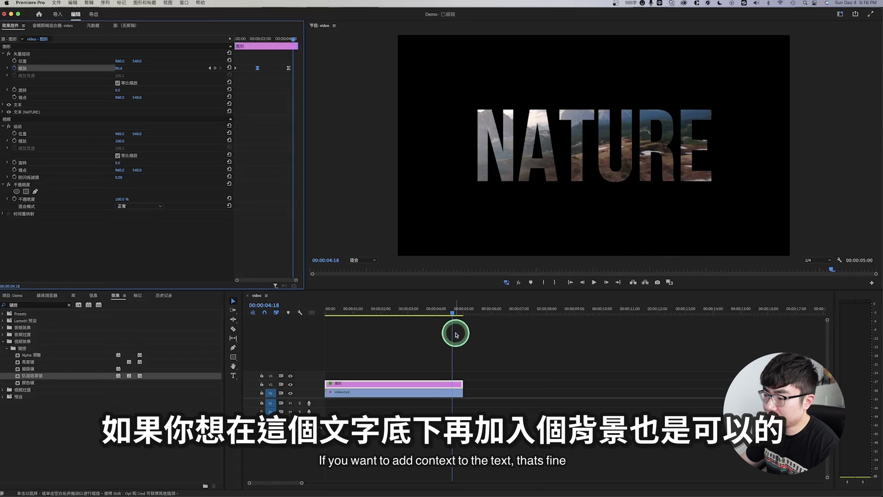
# Move the NATURE text and mountain clips up one track together.
pyautogui.click(398, 363)
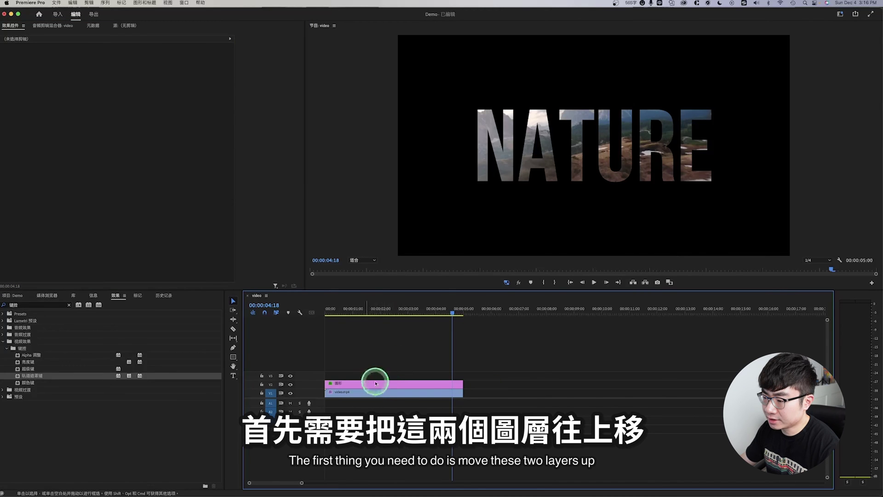
pyautogui.moveTo(389, 368)
pyautogui.mouseDown()
pyautogui.moveTo(378, 396)
pyautogui.moveTo(379, 385)
pyautogui.mouseUp()
pyautogui.click(335, 395)
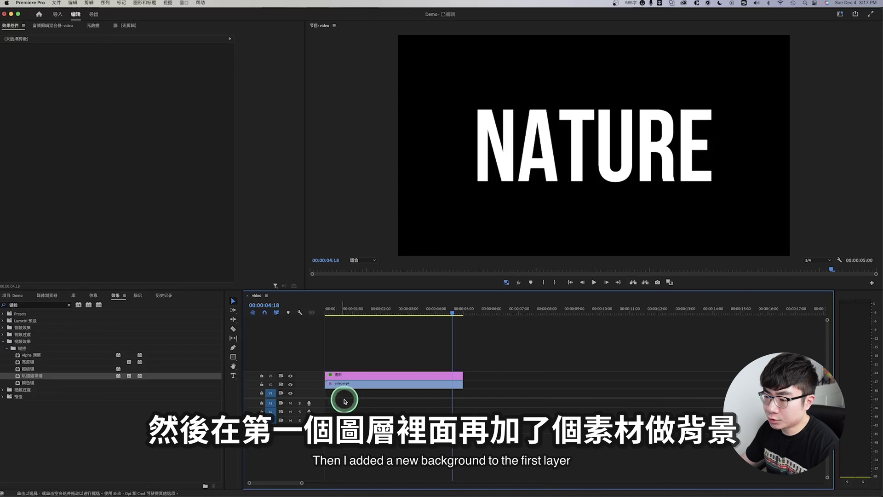
# Place Pexels Videos 1550080.mp4 on V1 and trim it to 5 seconds.
pyautogui.click(13, 296)
pyautogui.click(112, 363)
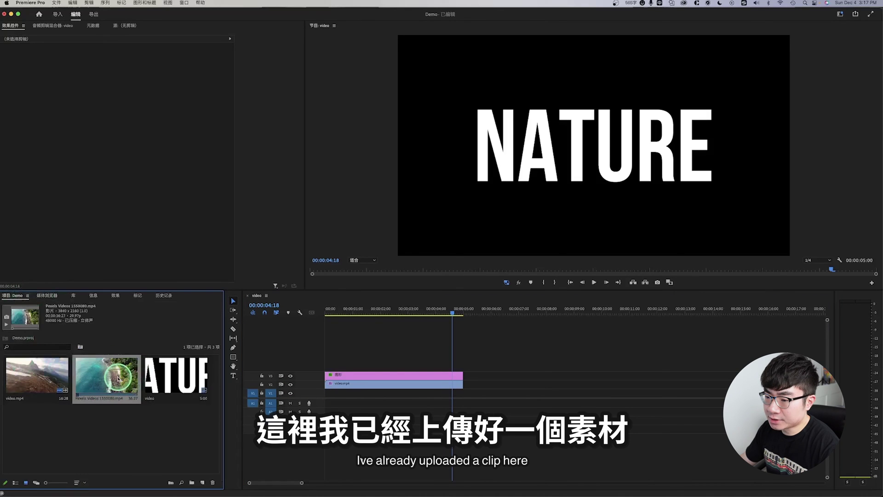
pyautogui.moveTo(118, 379); pyautogui.dragTo(463, 394)
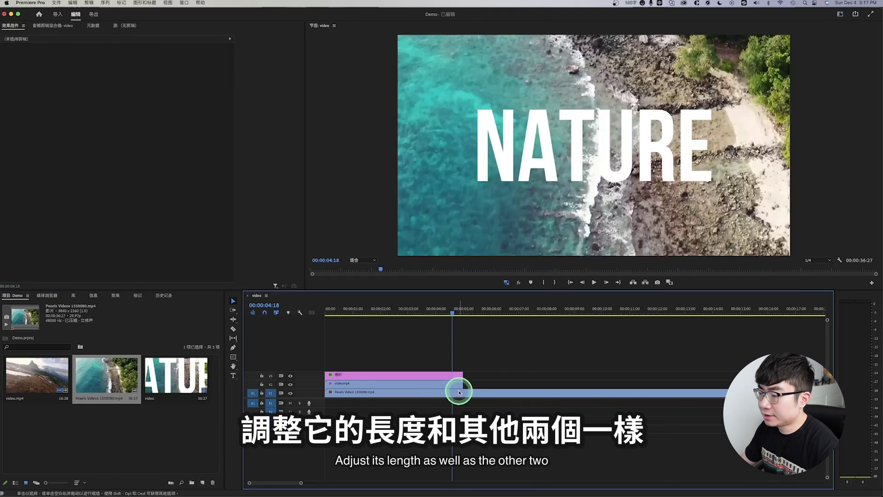
pyautogui.press('c')
pyautogui.click(463, 393)
pyautogui.press('v')
pyautogui.click(496, 391)
pyautogui.press('Delete')
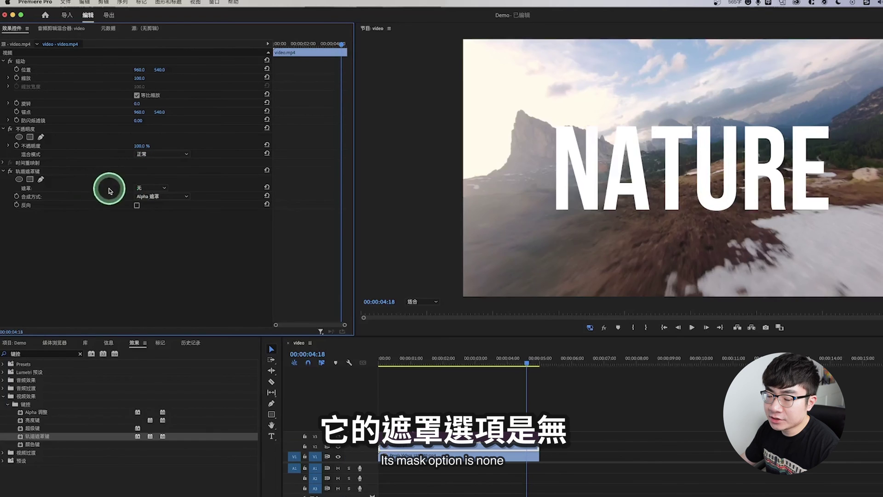
# Switch the Track Matte Key's matte to Video 3 and play the result from the start.
pyautogui.click(162, 189)
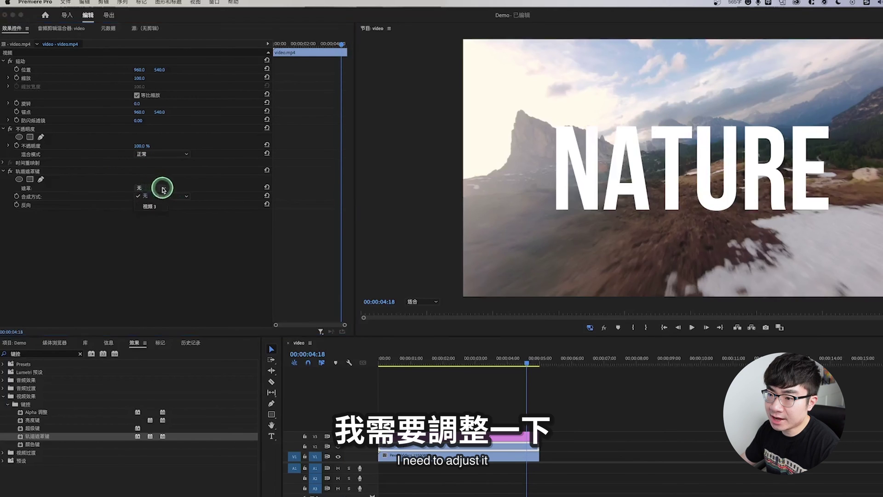
pyautogui.click(150, 207)
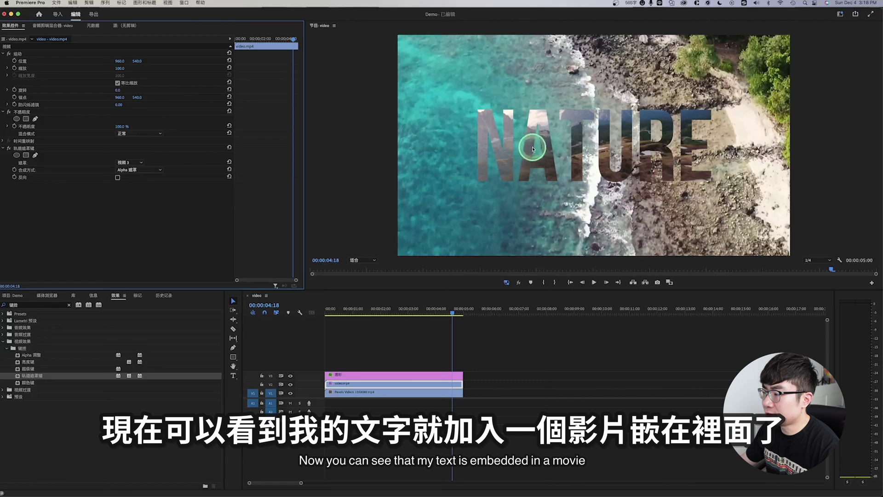
pyautogui.press('Right')
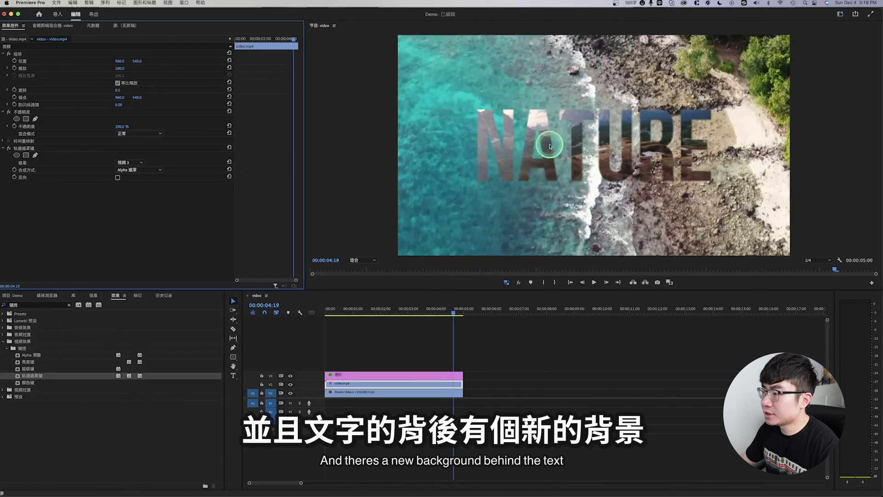
pyautogui.click(353, 323)
pyautogui.press('Home')
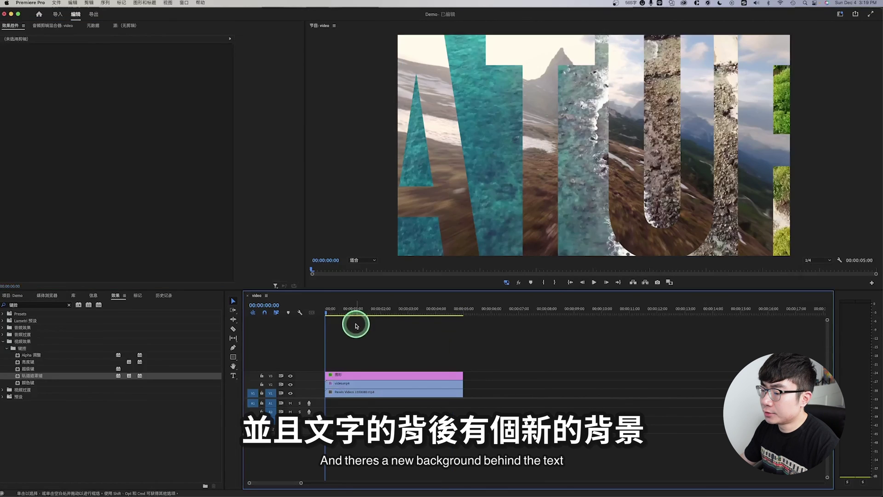
pyautogui.press('space')
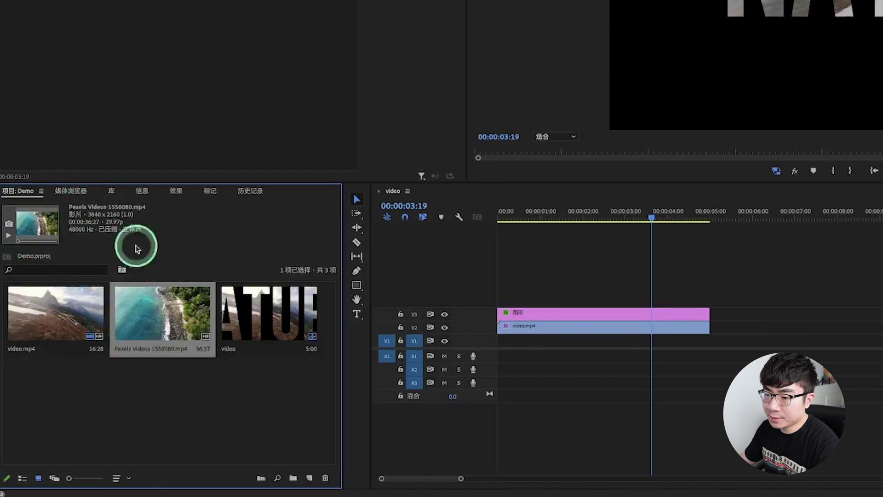
# Create a 1920×1080 Color Matte in bright yellow FDEF0F, keeping its default name.
pyautogui.rightClick(199, 416)
pyautogui.moveTo(298, 325)
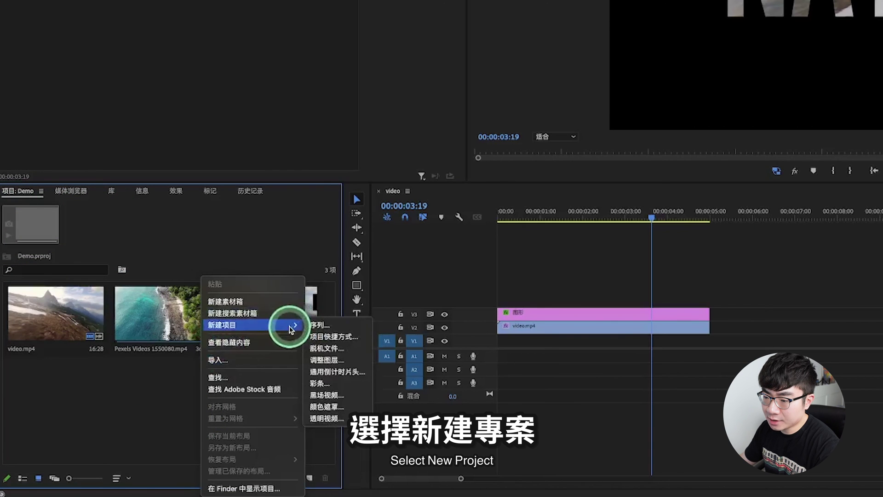
pyautogui.click(348, 407)
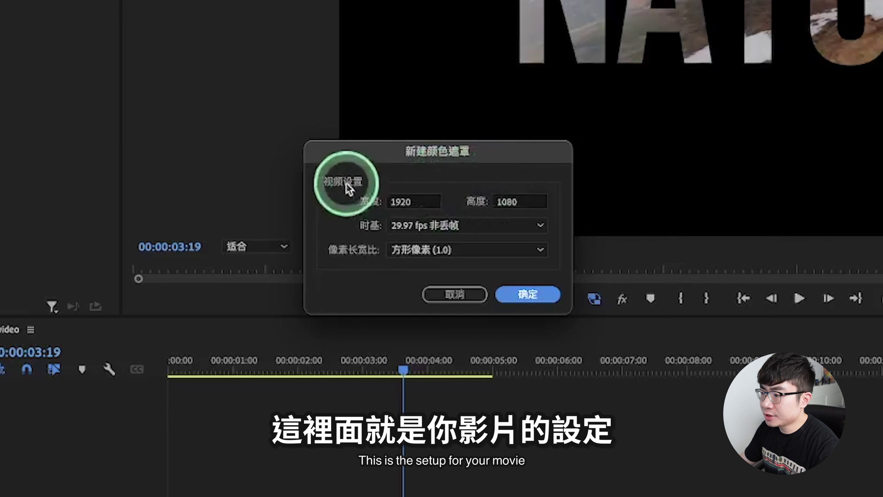
pyautogui.click(534, 297)
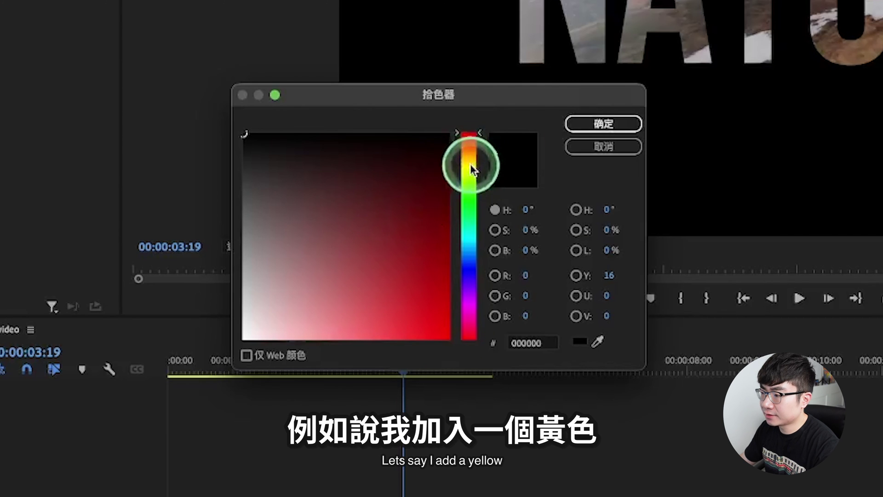
pyautogui.click(470, 165)
pyautogui.click(437, 337)
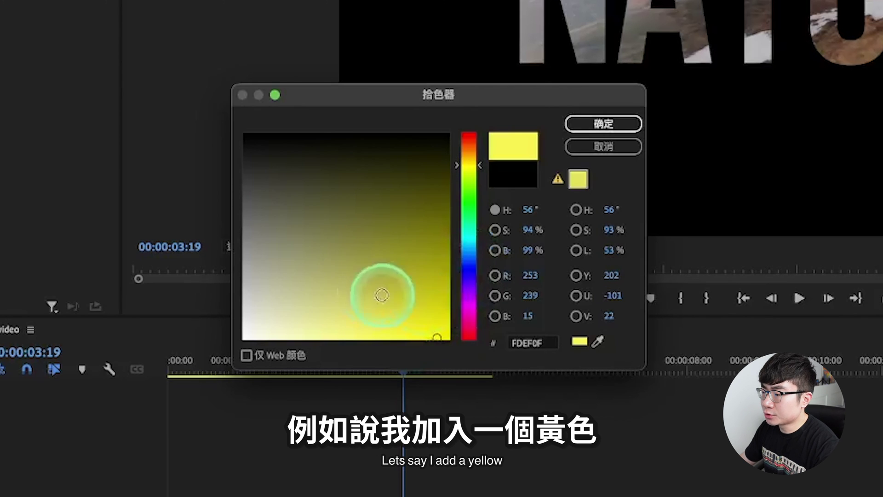
pyautogui.click(625, 123)
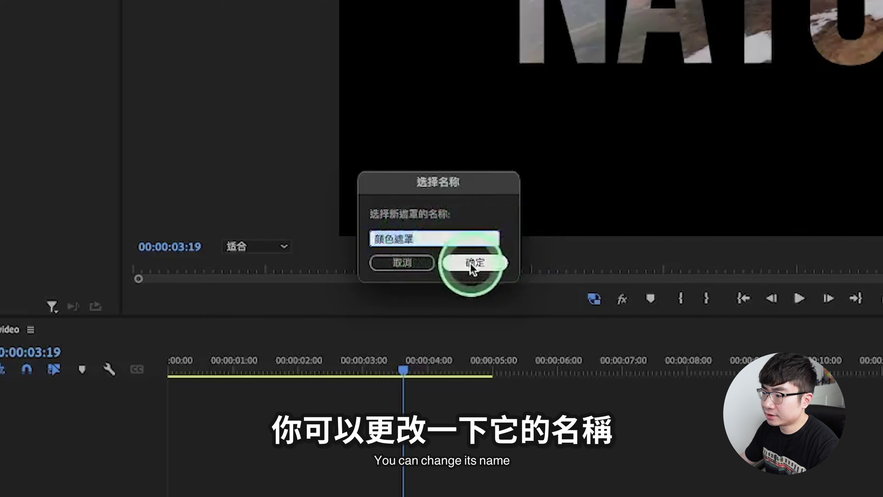
pyautogui.click(471, 263)
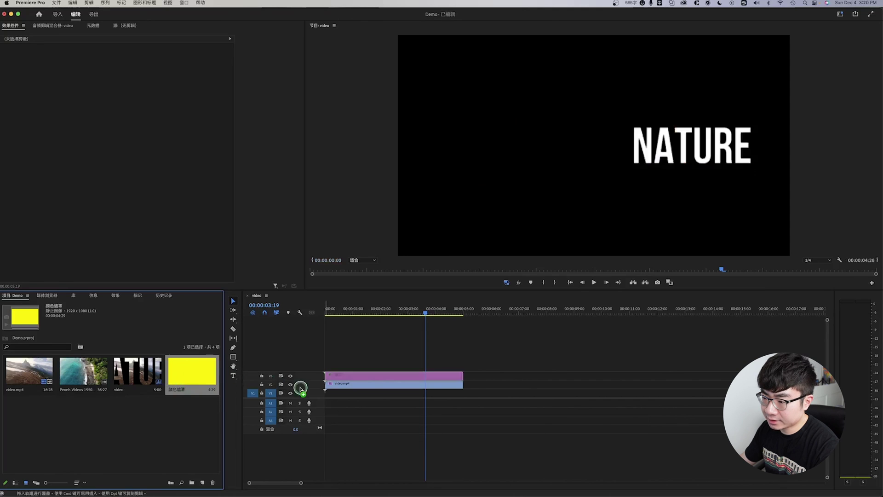
# Put the yellow matte on track V1 beneath the NATURE text and play the sequence back.
pyautogui.moveTo(188, 378); pyautogui.dragTo(340, 392)
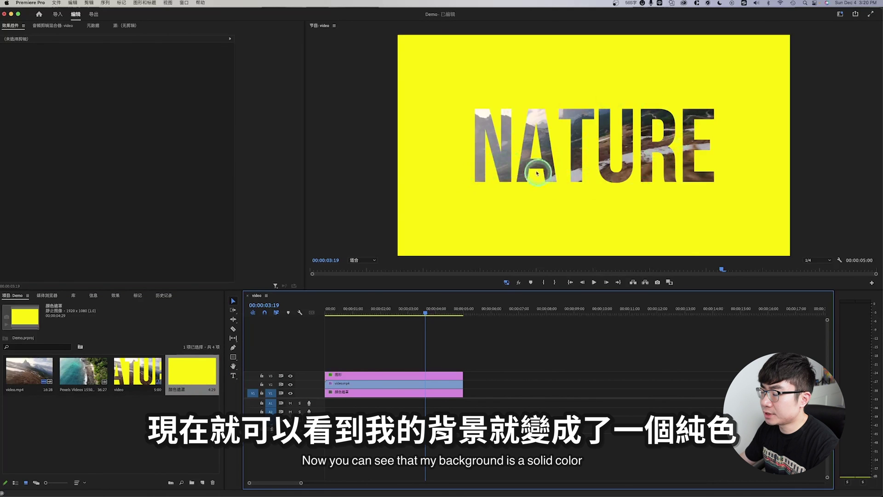
pyautogui.press('space')
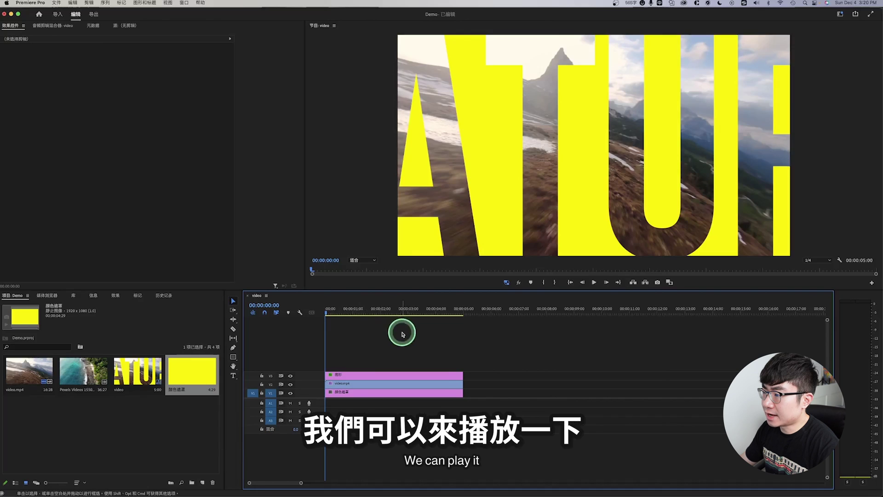